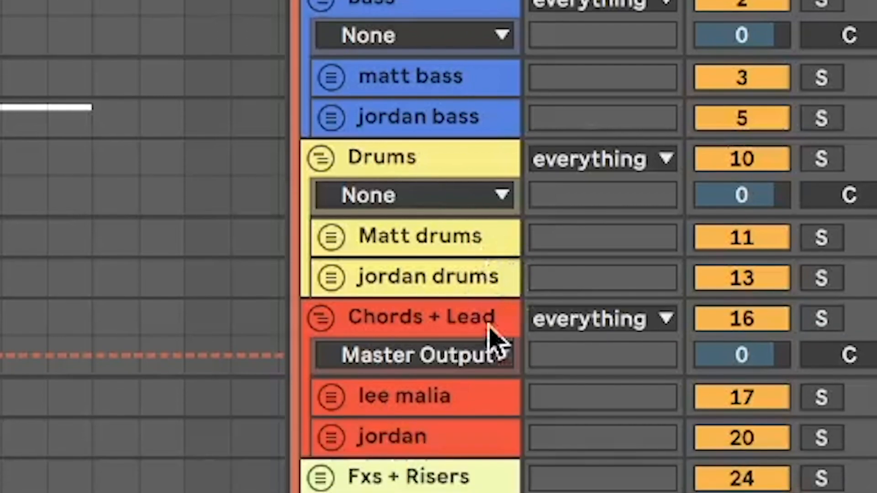
- Select the Chords + Lead, Fxs + Risers, vocals, orchestra and reference tracks one after another to present the session layout
{"action": "left_click", "coordinate": [461, 428]}
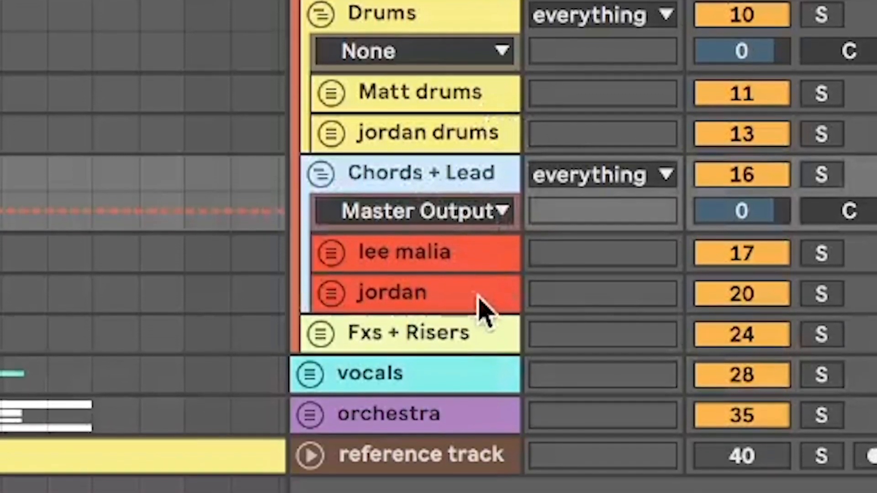
{"action": "left_click", "coordinate": [470, 341]}
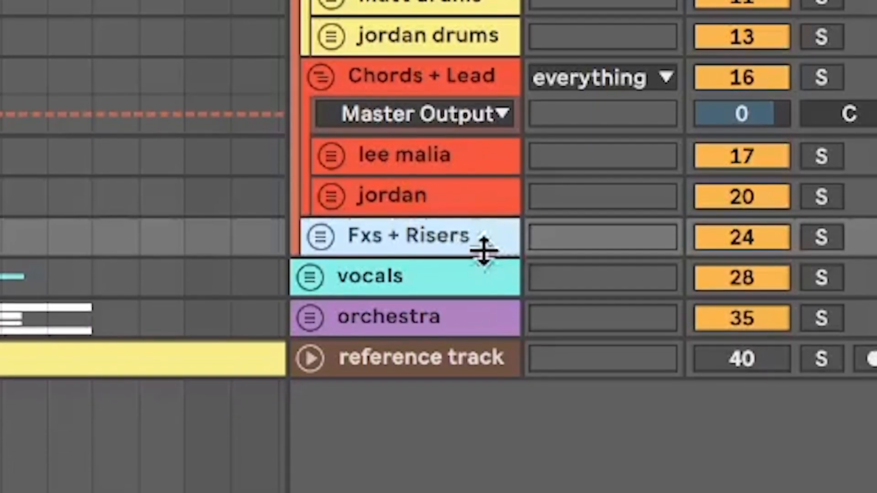
{"action": "left_click", "coordinate": [468, 311]}
{"action": "left_click", "coordinate": [454, 313]}
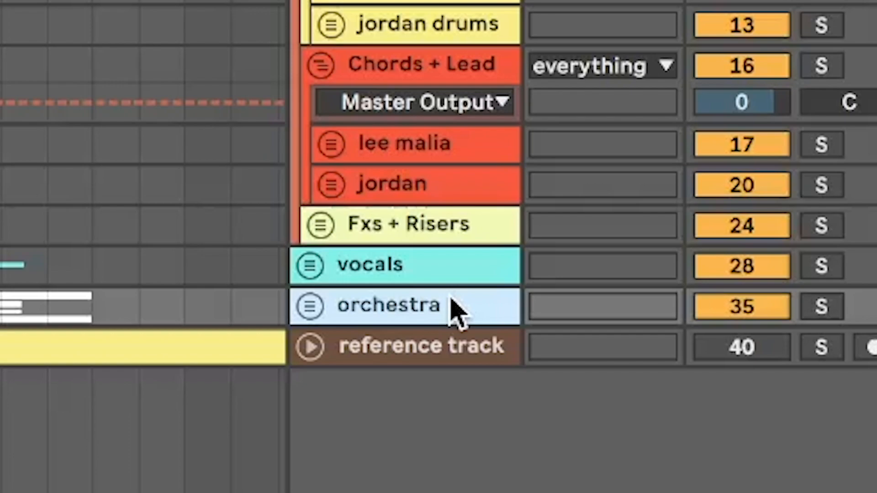
{"action": "left_click", "coordinate": [472, 334]}
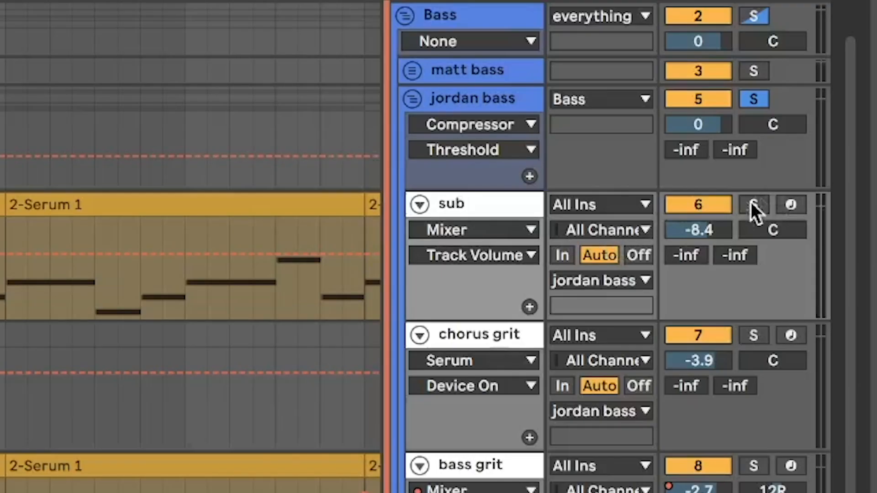
- Solo and play the sub and arp tracks inside the jordan bass group, and collapse the group
{"action": "left_click", "coordinate": [753, 205]}
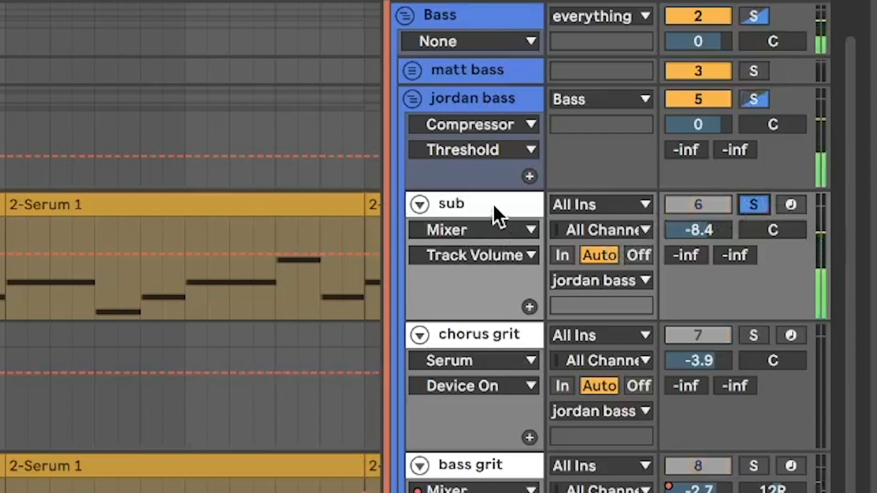
{"action": "scroll", "coordinate": [753, 235], "scroll_direction": "down", "scroll_amount": 8}
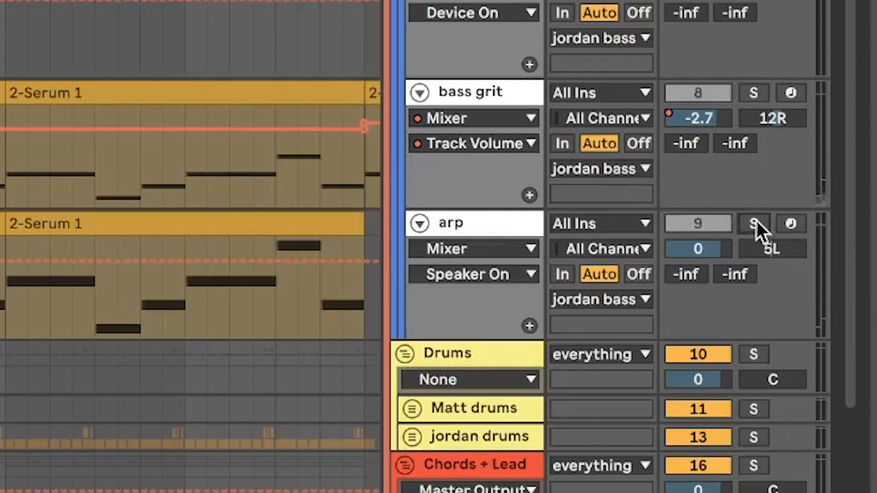
{"action": "left_click", "coordinate": [753, 225]}
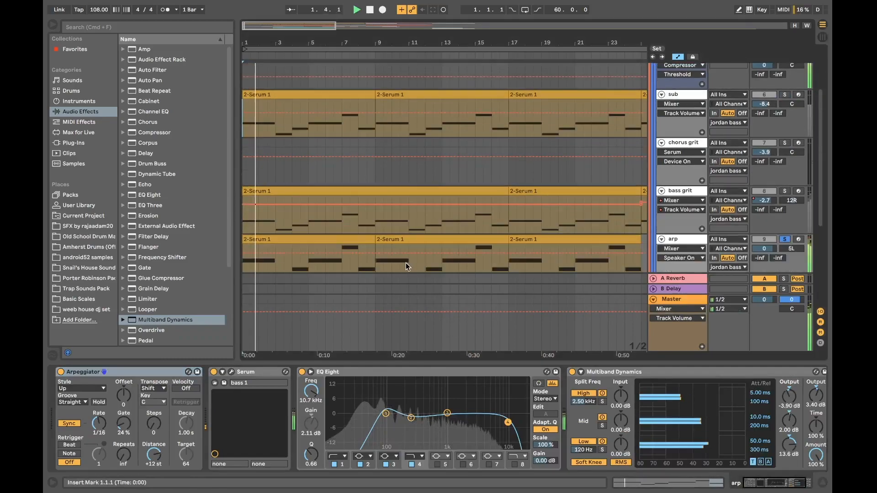
{"action": "scroll", "coordinate": [405, 262], "scroll_direction": "down", "scroll_amount": 2}
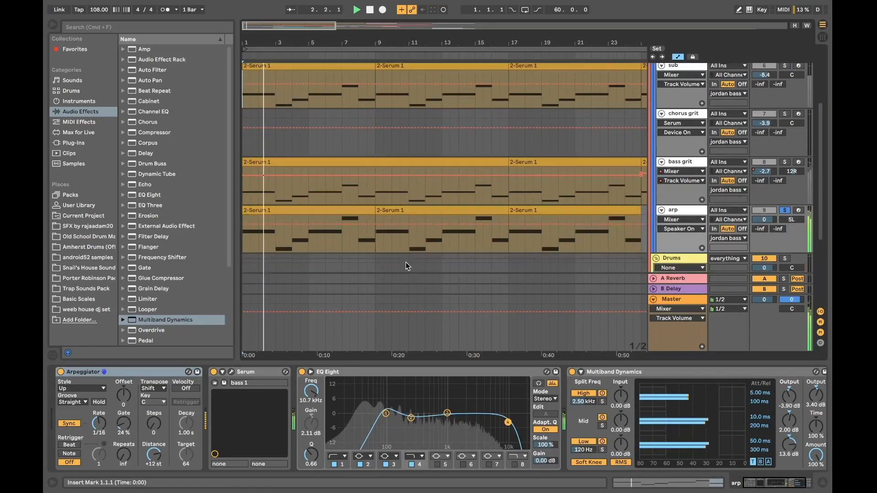
{"action": "key", "text": "space"}
{"action": "key", "text": "space"}
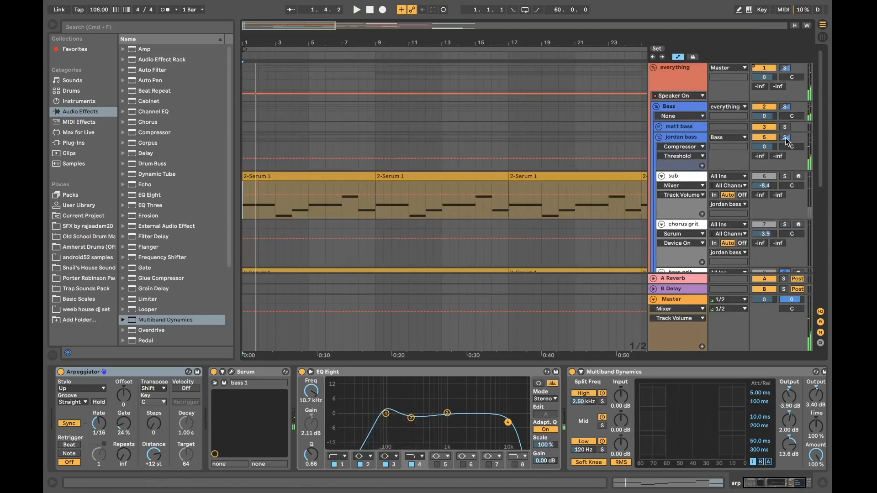
{"action": "left_click", "coordinate": [658, 139]}
{"action": "key", "text": "space"}
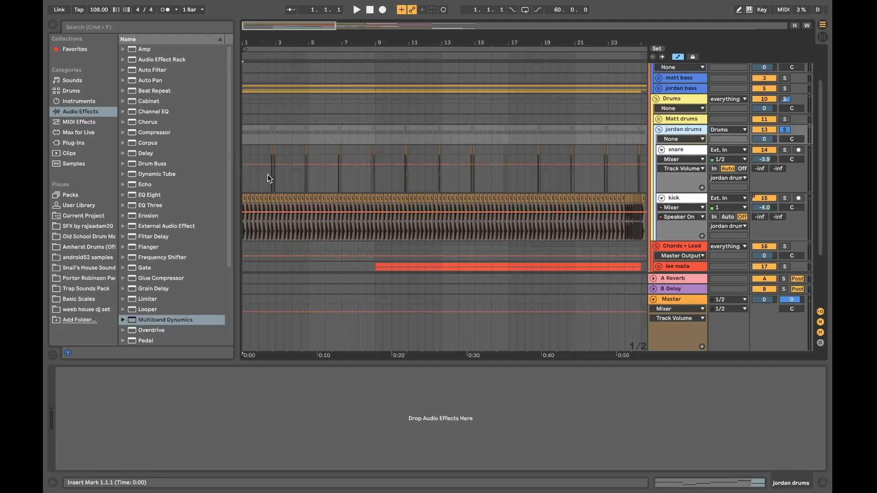
- Play the soloed jordan drums group from position 2.3.1 and from the very start of the arrangement
{"action": "left_click", "coordinate": [267, 174]}
{"action": "key", "text": "space"}
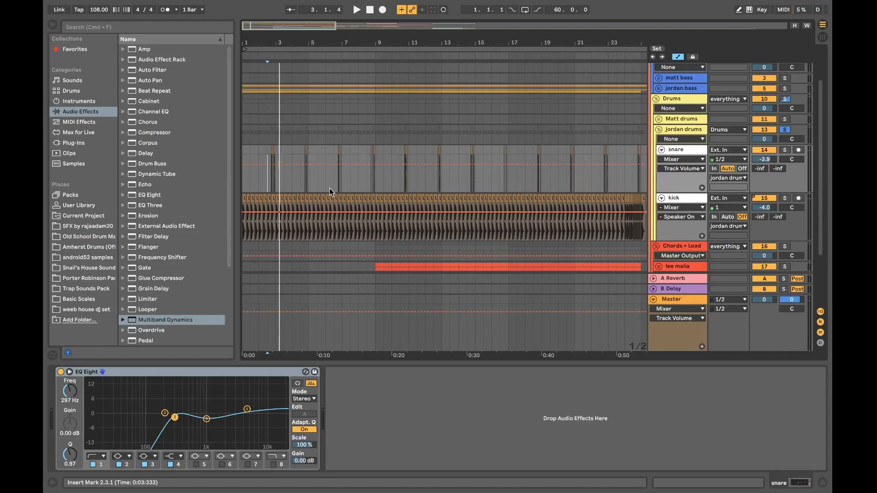
{"action": "left_click", "coordinate": [243, 185]}
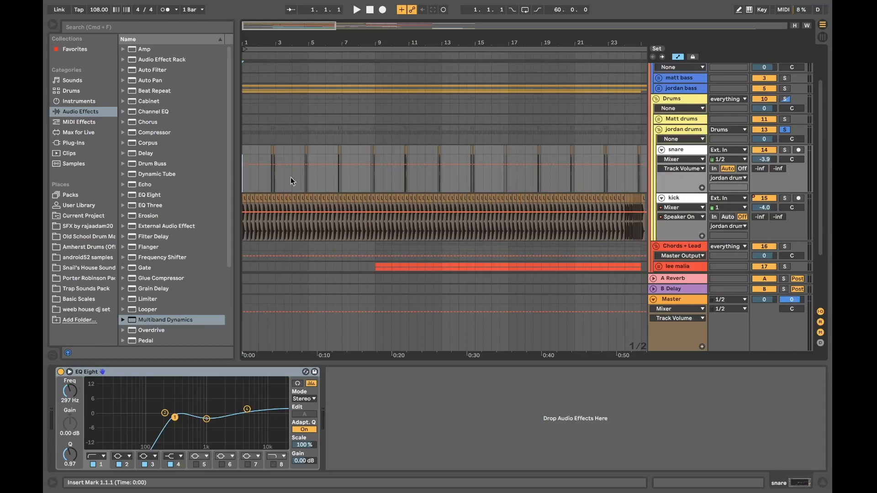
{"action": "key", "text": "space"}
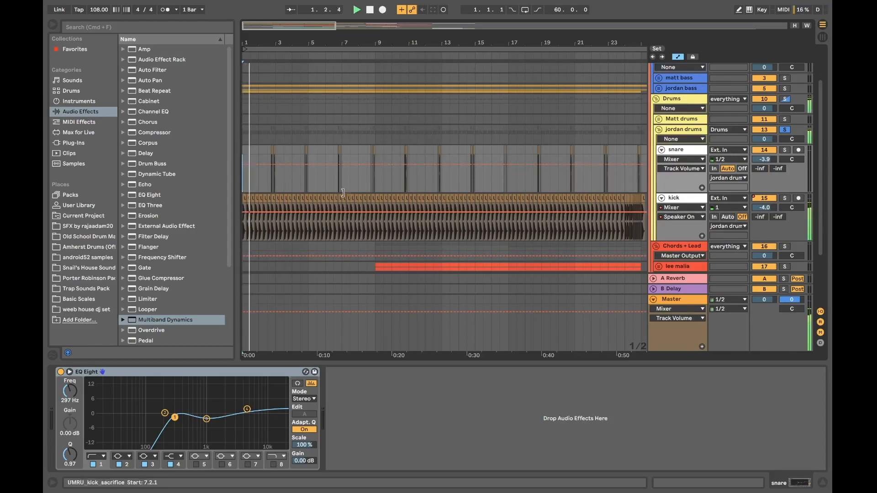
- Play the soloed lee malia guitar tracks R and L from bar 9
{"action": "left_click", "coordinate": [489, 57]}
{"action": "left_click_drag", "start_coordinate": [488, 57], "coordinate": [576, 70]}
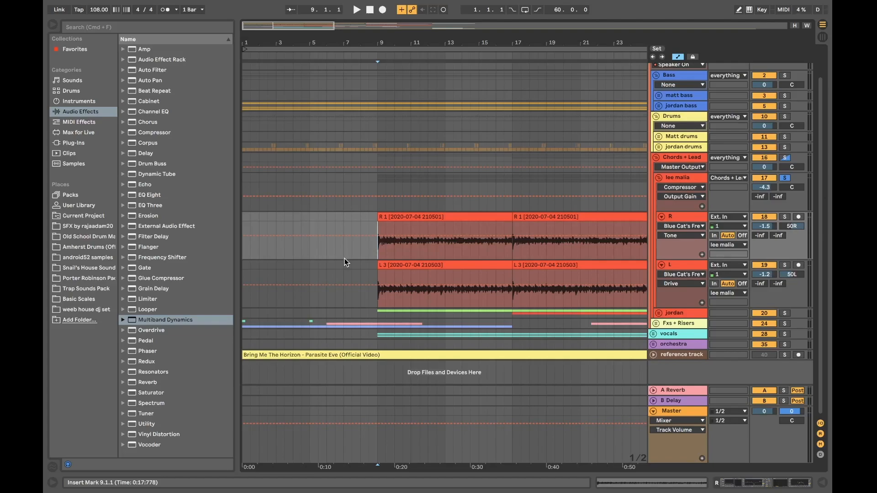
{"action": "key", "text": "space"}
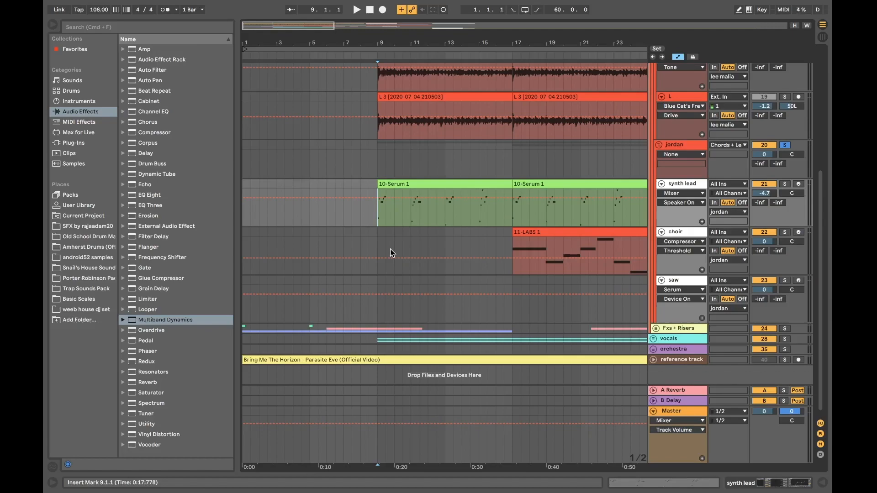
- Listen to the synth lead in the soloed jordan group from bar 9, and return to the guitar tracks
{"action": "scroll", "coordinate": [390, 249], "scroll_direction": "up", "scroll_amount": 1}
{"action": "key", "text": "space"}
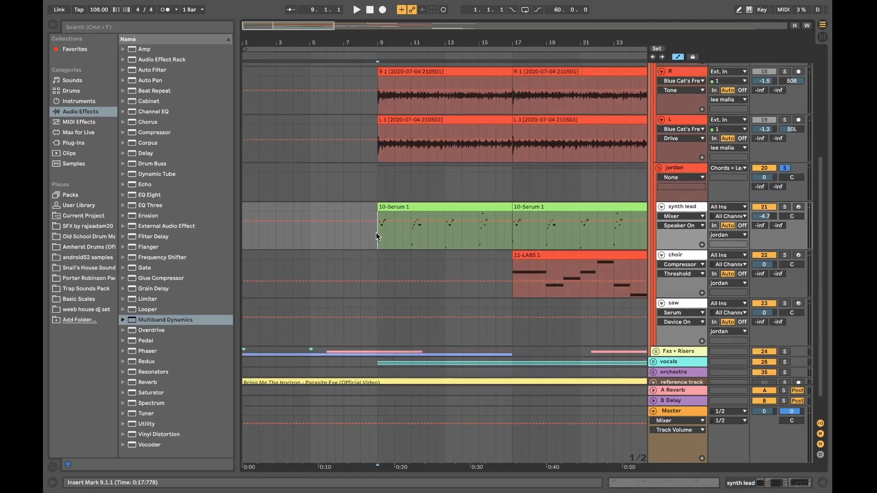
{"action": "key", "text": "space"}
{"action": "scroll", "coordinate": [402, 250], "scroll_direction": "up", "scroll_amount": 4}
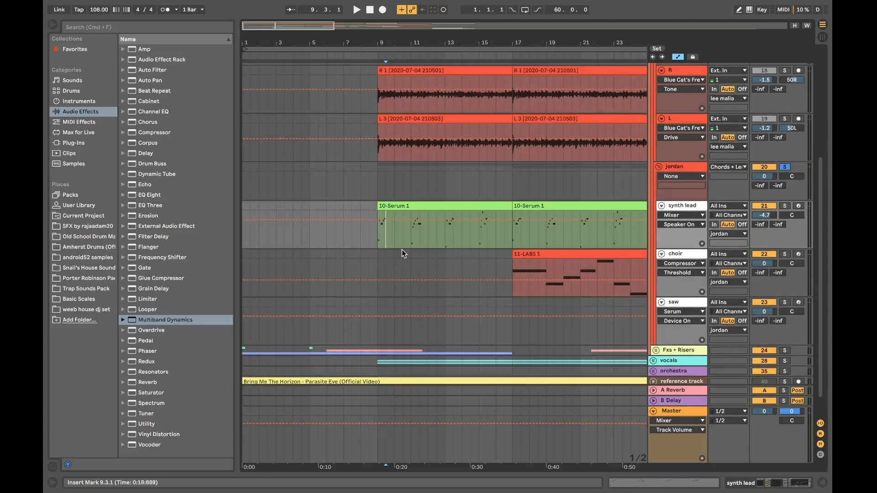
{"action": "scroll", "coordinate": [482, 248], "scroll_direction": "up", "scroll_amount": 2}
{"action": "left_click", "coordinate": [784, 147]}
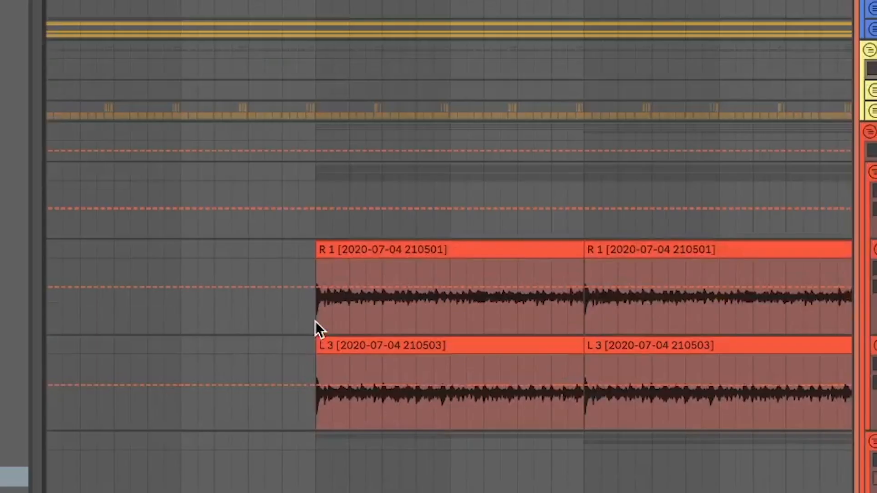
- Solo the higher octave vocal track and play it from bar 9
{"action": "left_click", "coordinate": [381, 245]}
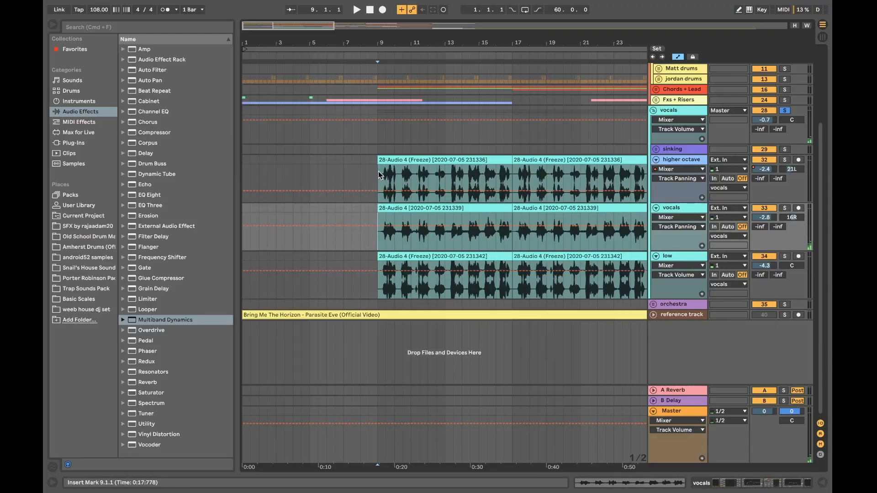
{"action": "left_click", "coordinate": [378, 171]}
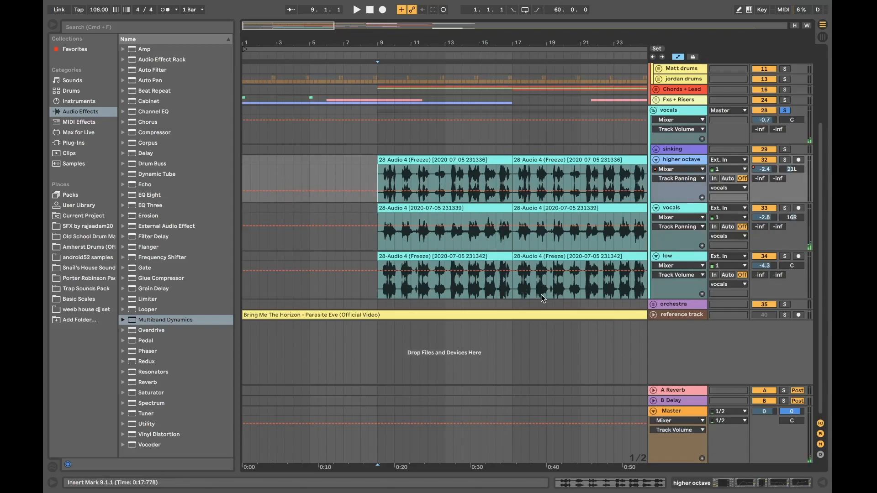
{"action": "left_click", "coordinate": [784, 160]}
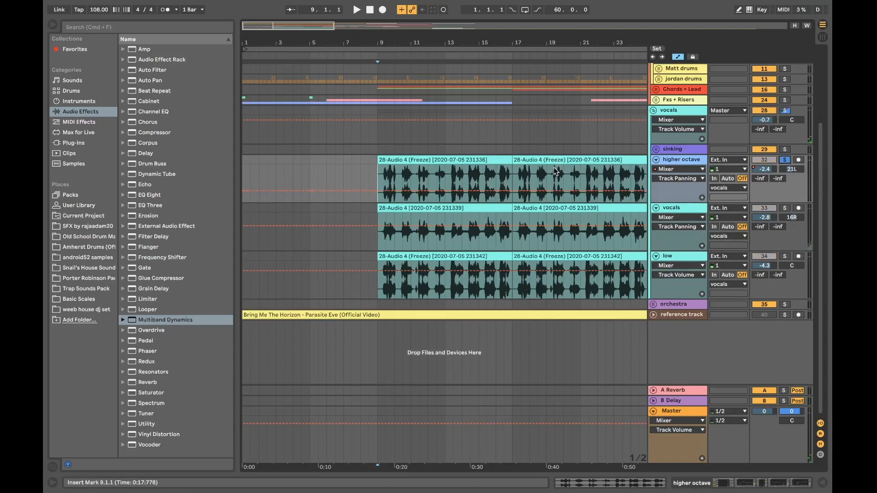
{"action": "key", "text": "space"}
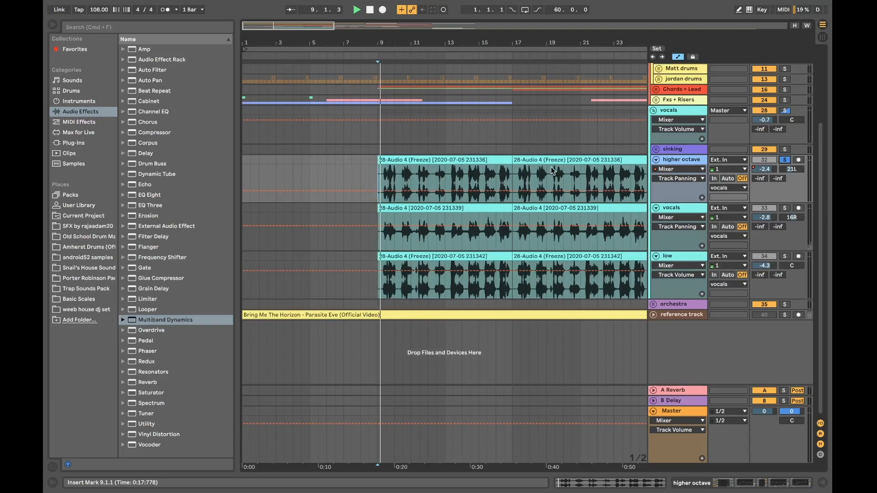
{"action": "key", "text": "space"}
- Solo the low vocal track and play it from bar 9
{"action": "left_click", "coordinate": [377, 241]}
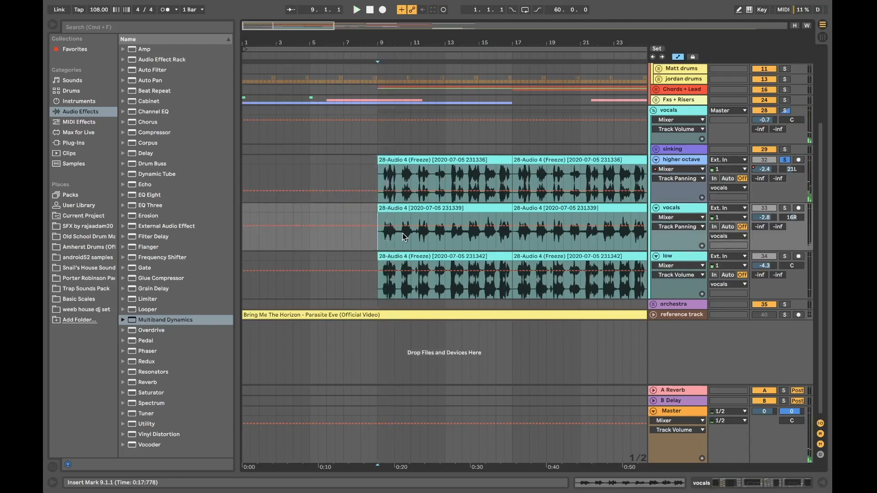
{"action": "left_click", "coordinate": [380, 289]}
{"action": "left_click", "coordinate": [788, 258]}
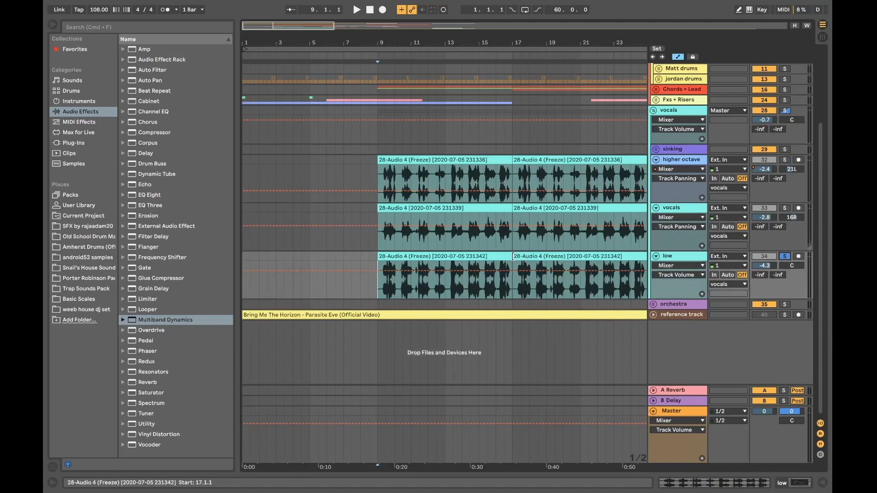
{"action": "key", "text": "space"}
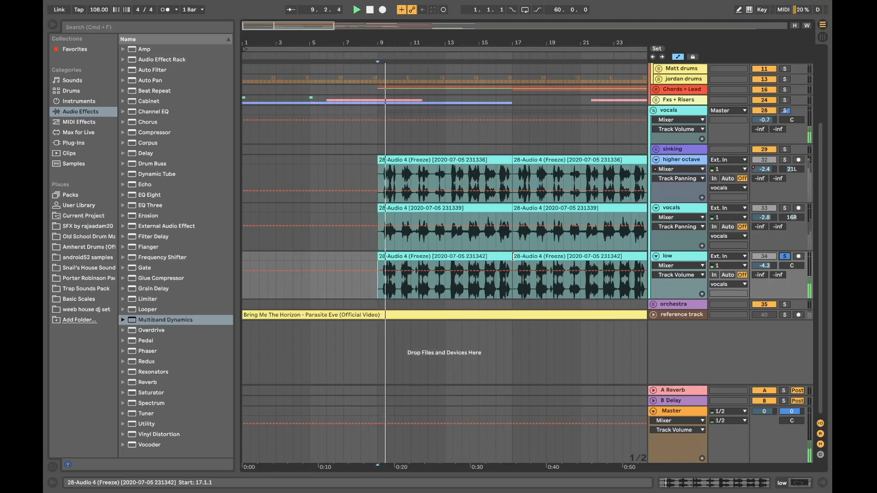
{"action": "key", "text": "space"}
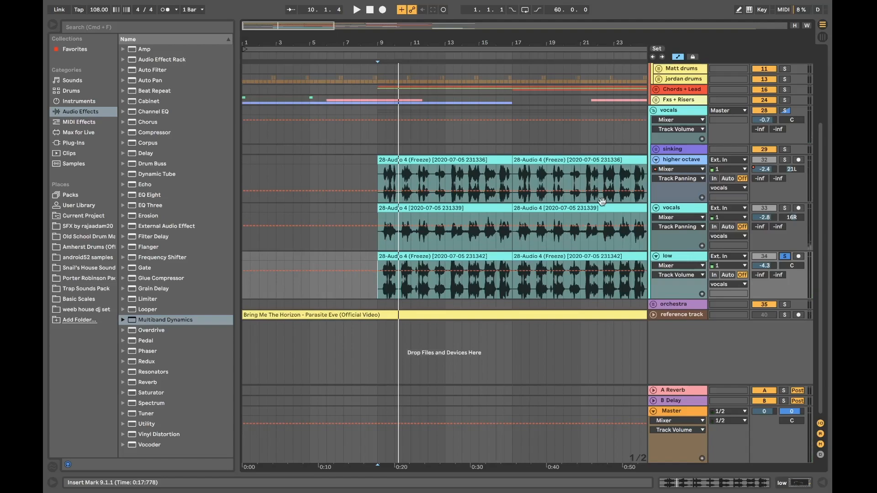
- Solo the whole vocals group and play it from bar 9, then clear its solo and collapse the group
{"action": "left_click", "coordinate": [784, 111]}
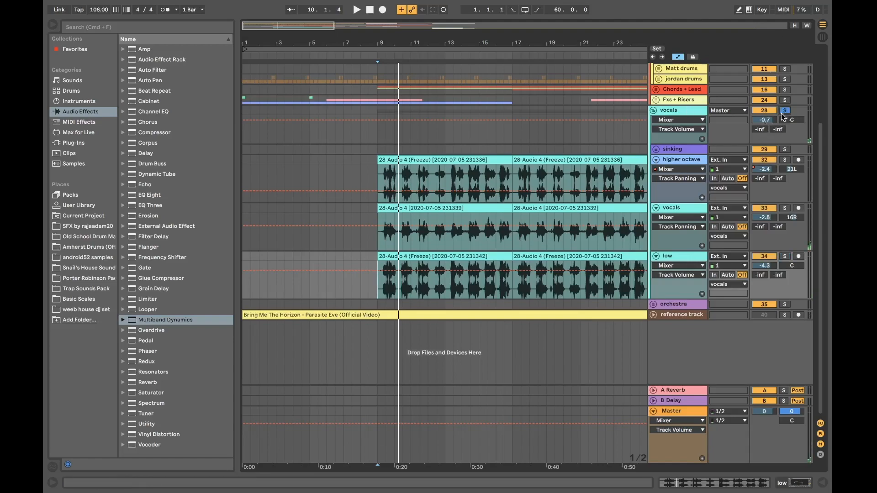
{"action": "left_click", "coordinate": [377, 196]}
{"action": "key", "text": "space"}
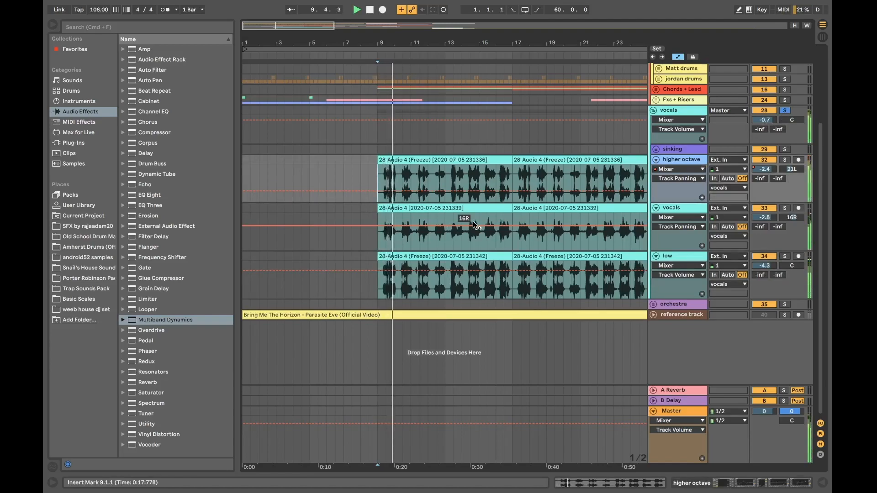
{"action": "left_click", "coordinate": [785, 110]}
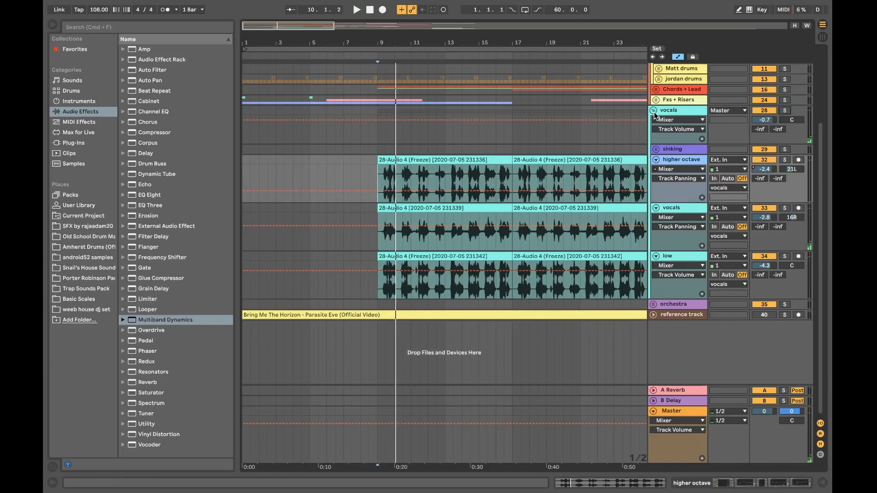
{"action": "left_click", "coordinate": [375, 139]}
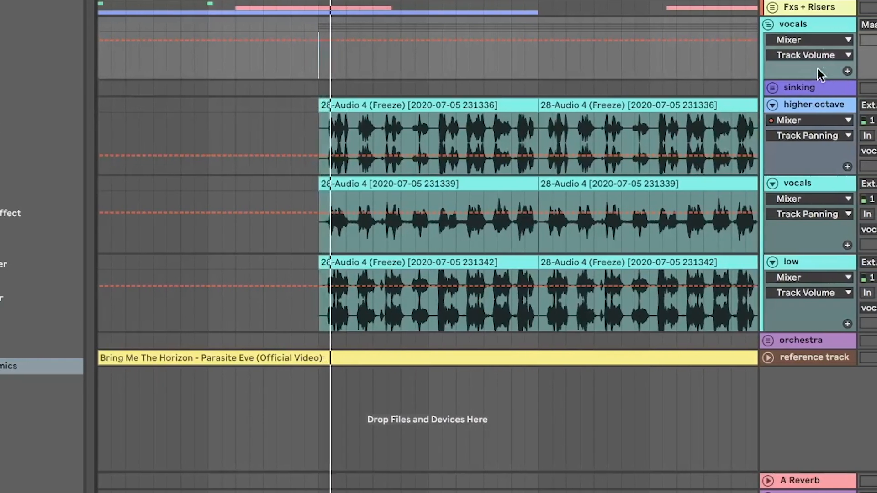
{"action": "left_click", "coordinate": [778, 24]}
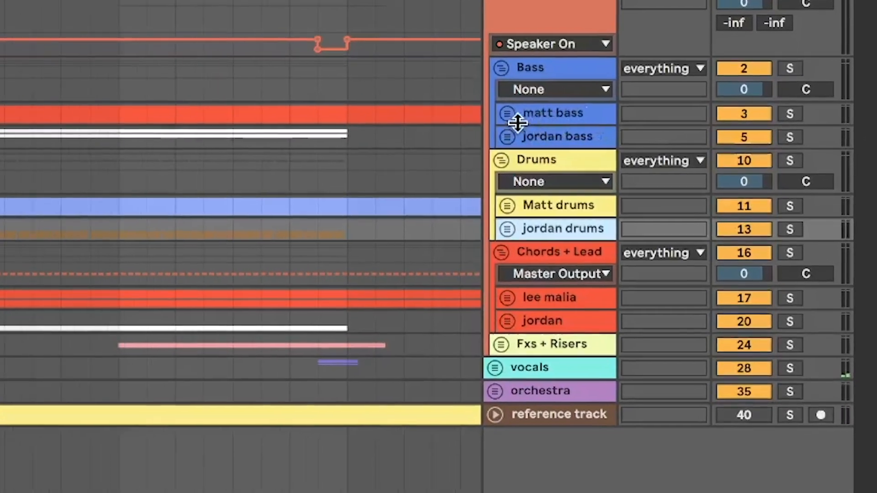
- Expand the matt bass group to solo and hear its chorus track, and collapse the group again
{"action": "left_click", "coordinate": [511, 115]}
{"action": "left_click", "coordinate": [792, 210]}
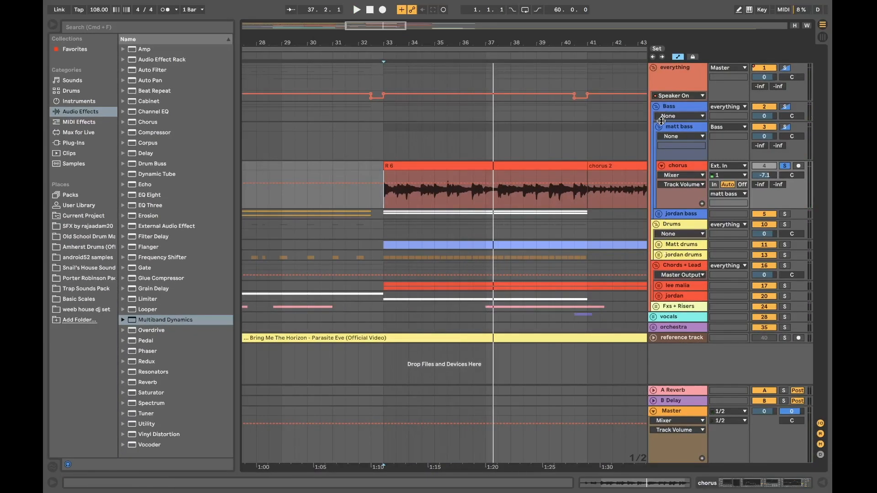
{"action": "left_click", "coordinate": [659, 127]}
- Solo the Matt drums group and expand it and its chorus track to show the drum clips
{"action": "left_click", "coordinate": [676, 167]}
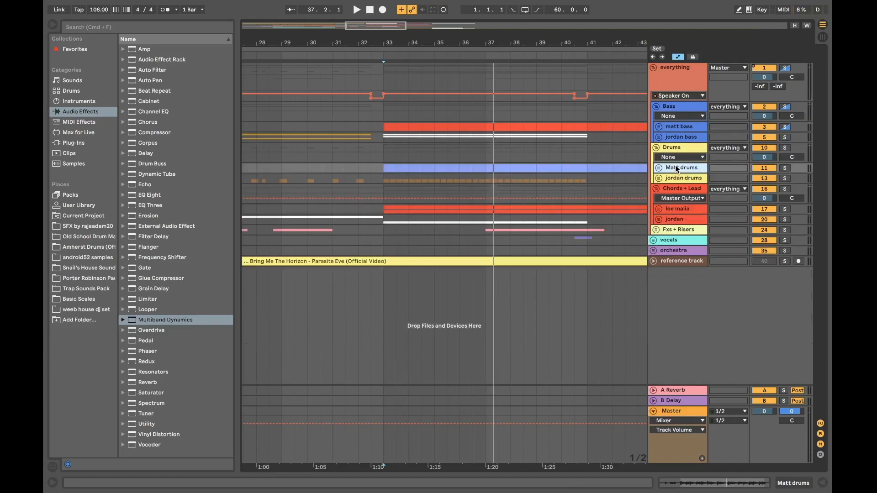
{"action": "left_click", "coordinate": [784, 168]}
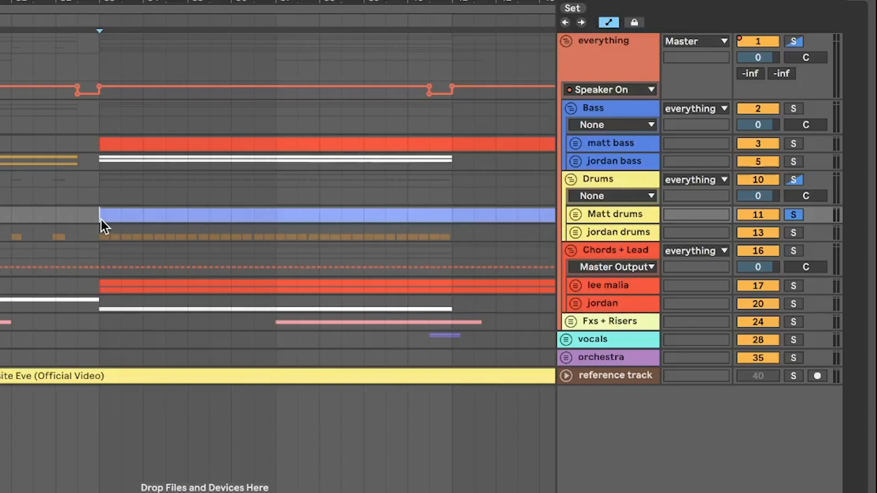
{"action": "left_click", "coordinate": [577, 214]}
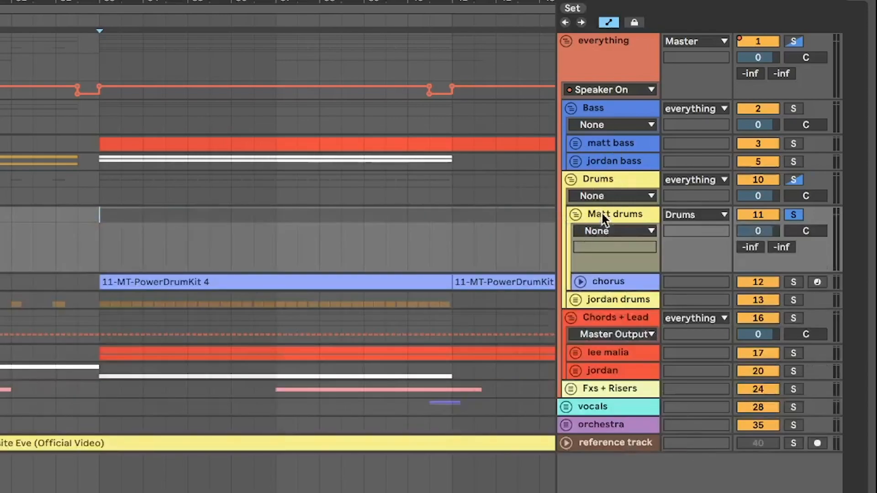
{"action": "left_click", "coordinate": [580, 282]}
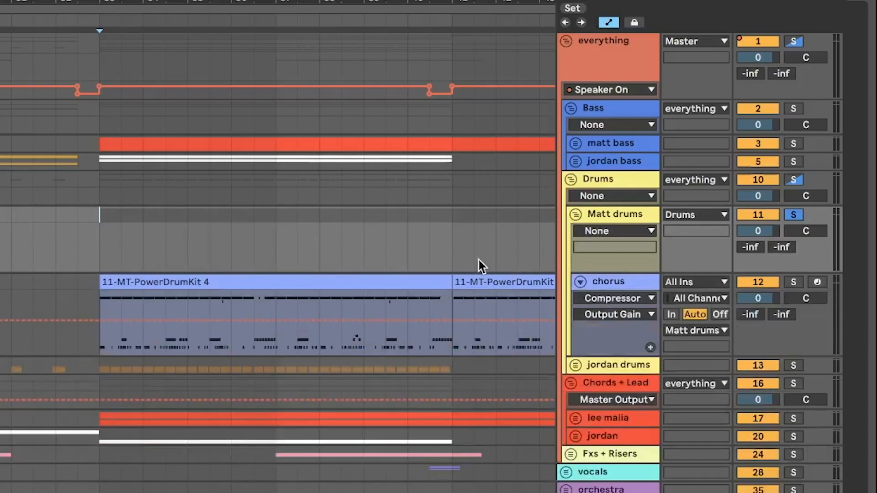
- Open the MT-PowerDrumKit plug-in on the Matt drums chorus track to view it, and close its window
{"action": "left_click", "coordinate": [601, 277]}
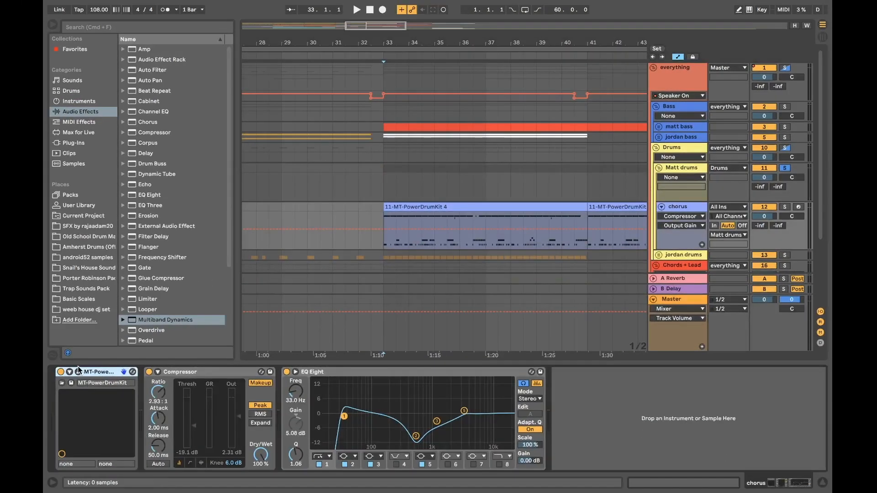
{"action": "left_click", "coordinate": [78, 371]}
{"action": "left_click", "coordinate": [70, 41]}
- Play the chorus drum clip in the soloed Matt drums group from bar 33, and stop playback
{"action": "scroll", "coordinate": [455, 152], "scroll_direction": "down", "scroll_amount": 4}
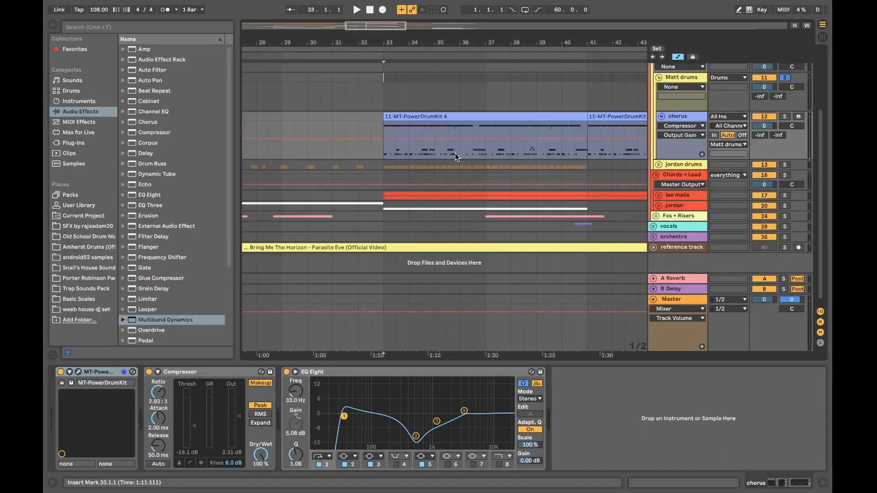
{"action": "left_click", "coordinate": [382, 144]}
{"action": "key", "text": "space"}
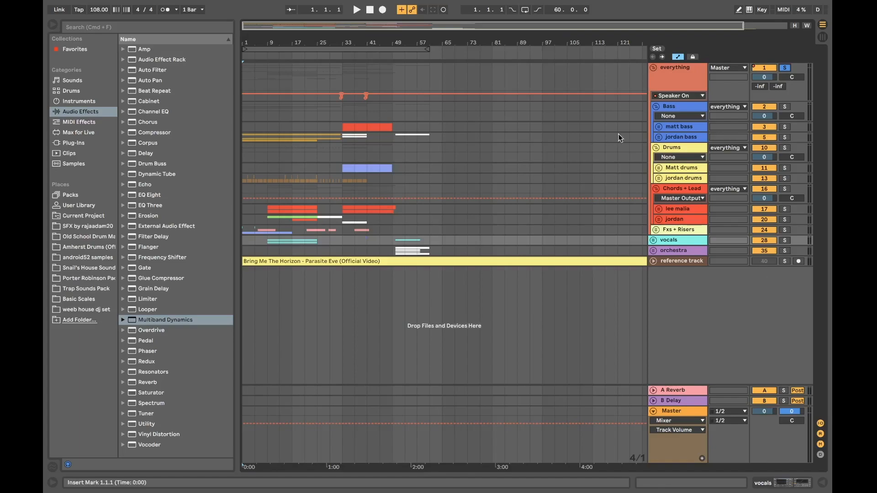
{"action": "left_click", "coordinate": [370, 10]}
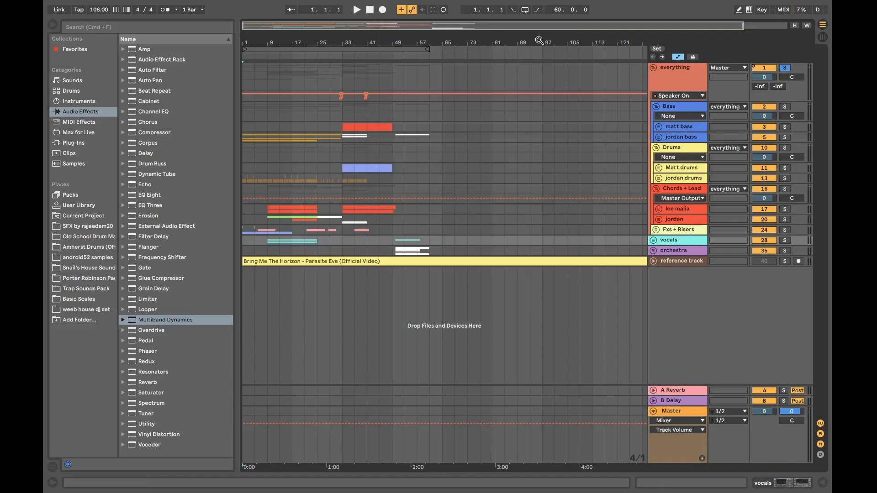